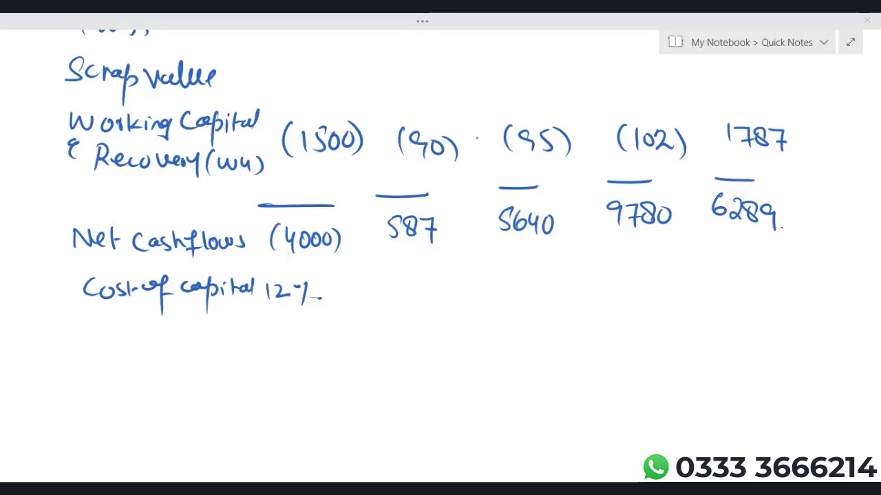
mouse_move(131, 358)
left_mouse_down()
mouse_move(152, 335)
mouse_move(163, 367)
left_mouse_up()
mouse_move(165, 336)
left_mouse_down()
mouse_move(168, 349)
mouse_move(199, 337)
left_mouse_up()
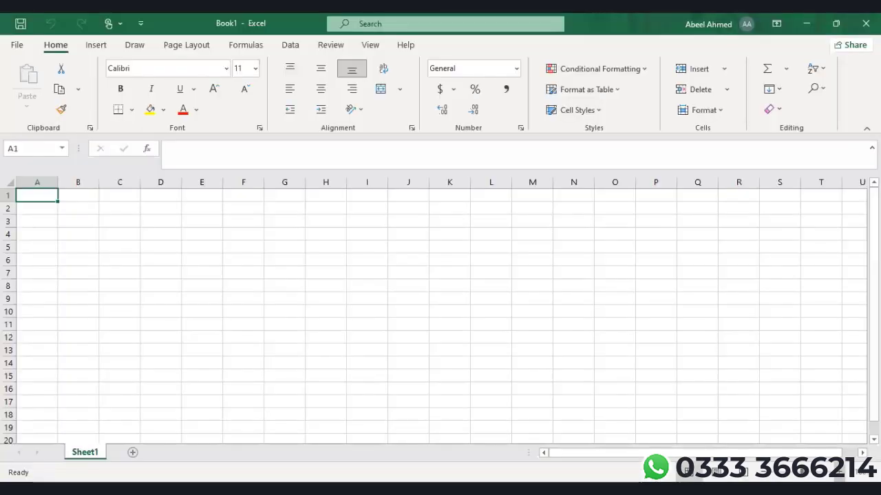
- Enter the row label TIME in cell A1 of the blank Excel workbook
scroll(440, 309, "up", 5)
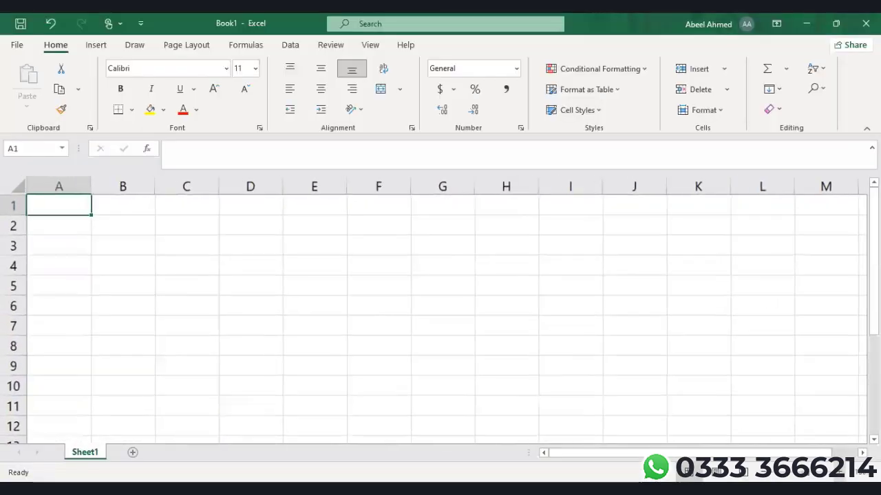
scroll(441, 309, "up", 1)
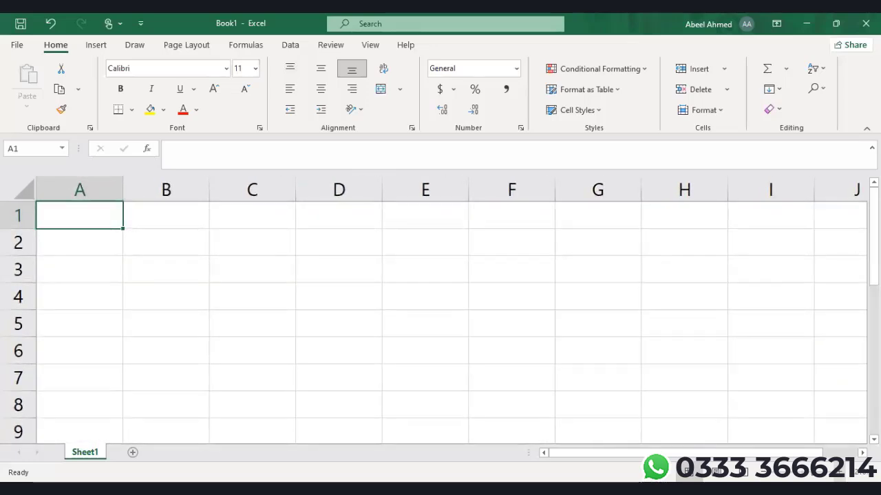
scroll(393, 255, "down", 1)
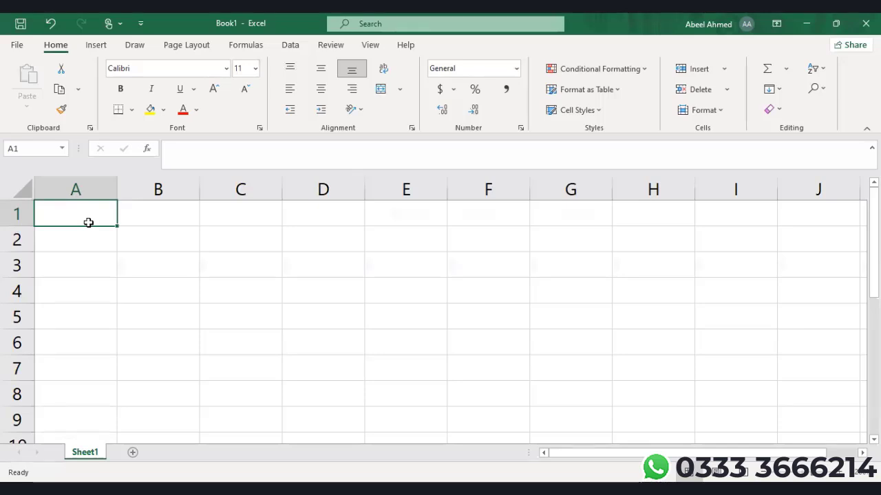
type("TIME")
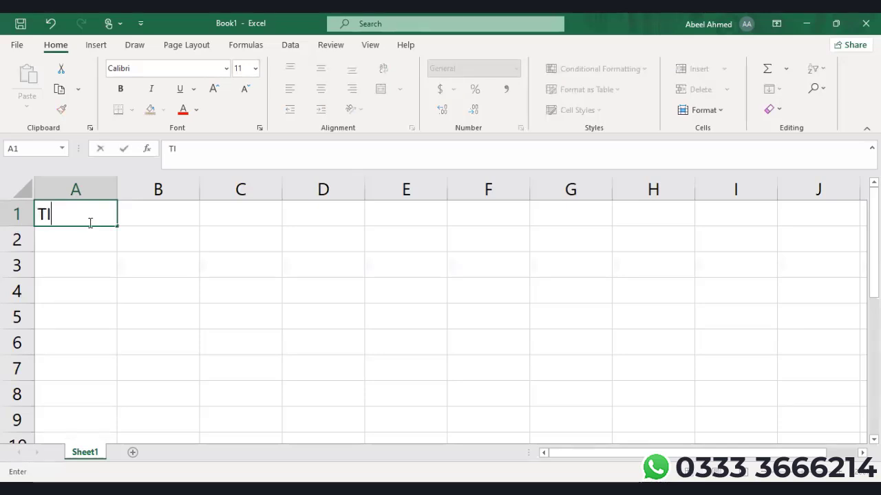
- Enter the time periods 0, 1, 2, 3 and 4 across cells B1 to F1 beside the TIME label
left_click(170, 219)
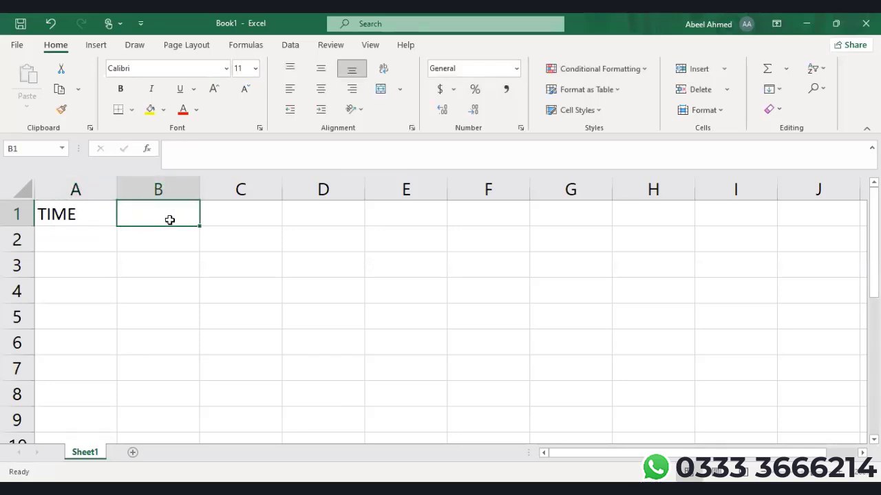
type("0")
key("Tab")
type("1")
key("Tab")
type("2")
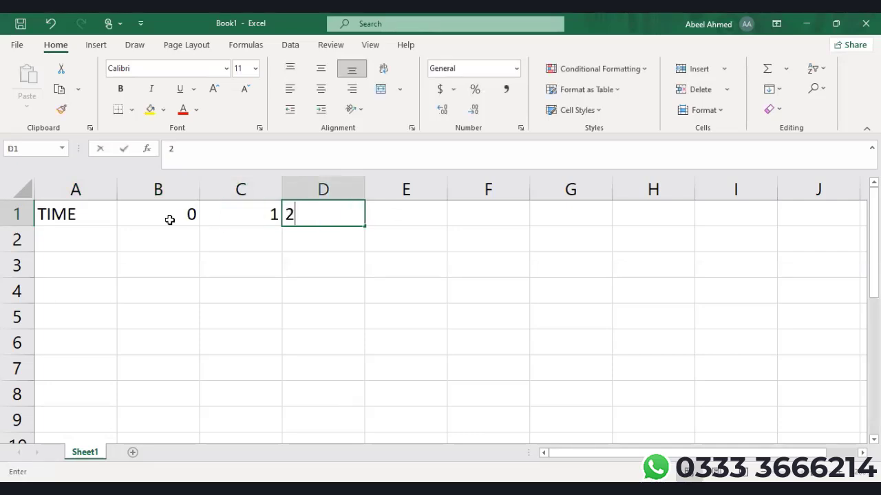
key("Tab")
type("3")
key("Tab")
type("4")
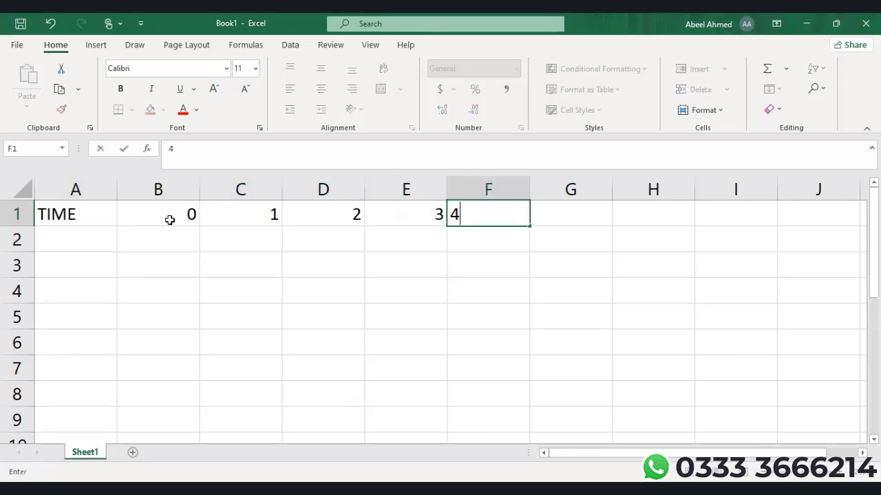
- Enter the row label "net cash flows" in cell A2, below TIME
left_click(76, 243)
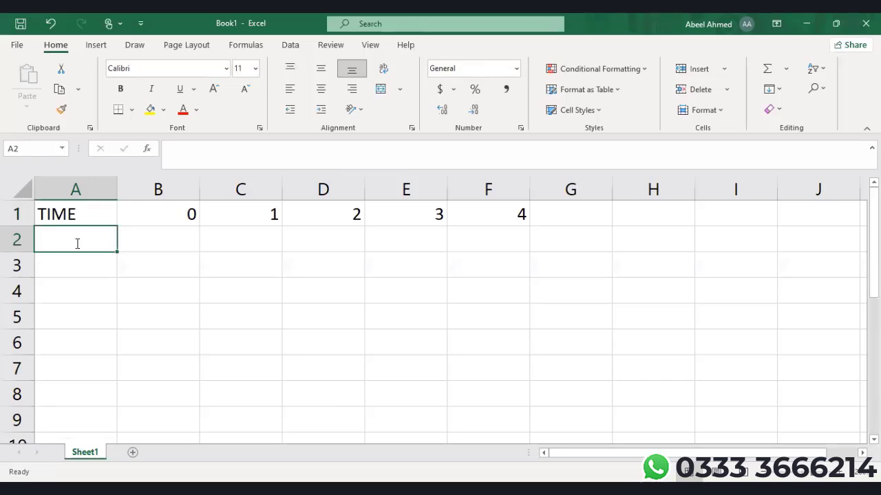
type("net cashf l")
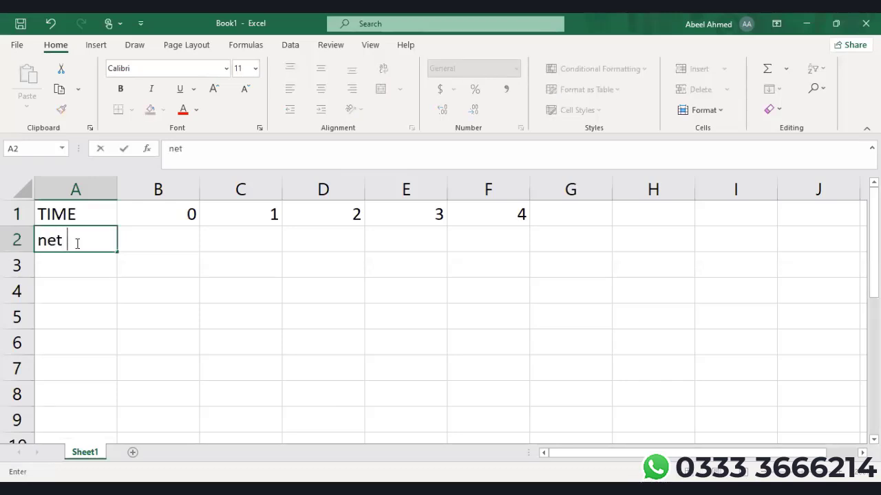
key("BackSpace")
key("BackSpace")
key("BackSpace")
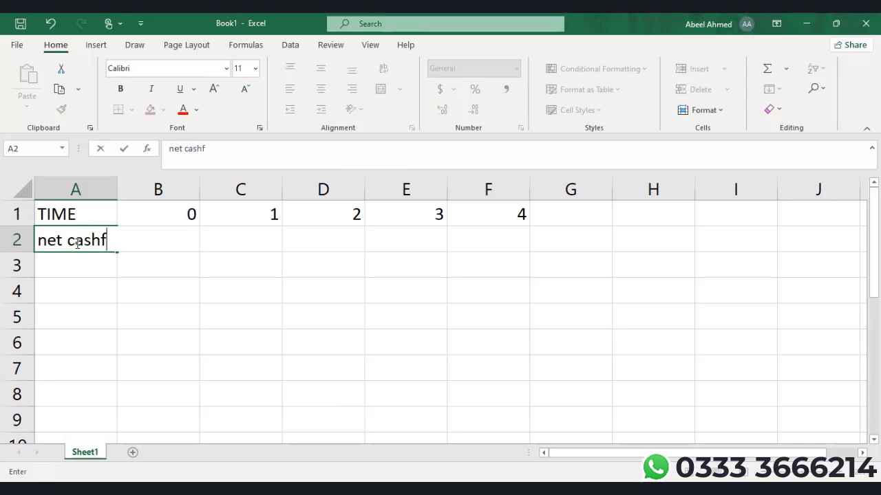
type("flows")
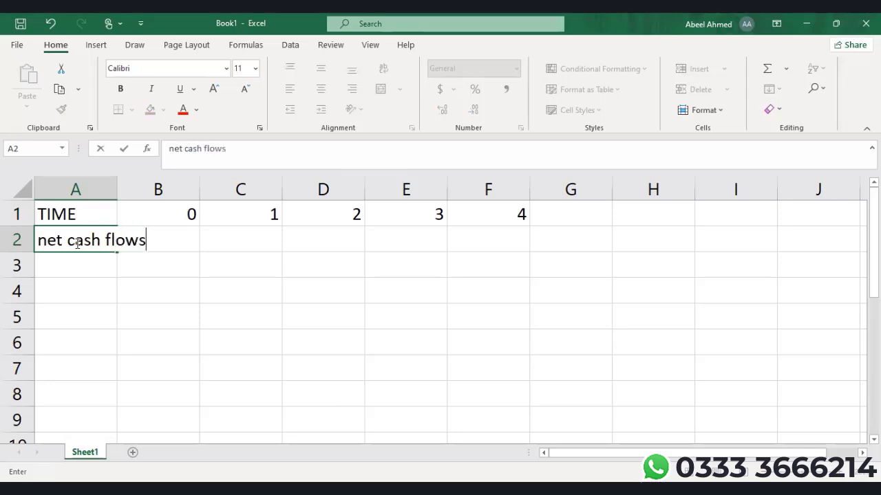
left_click(256, 219)
- Enter the net cash flows for periods 0 to 2 as formulas: =-4000 in B2, =587 in C2 and =5640 in D2
left_click(187, 237)
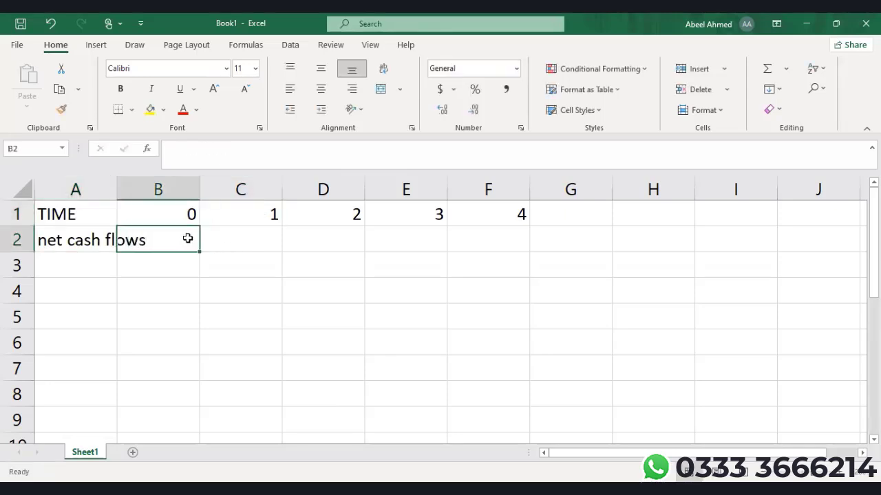
type("=-4000")
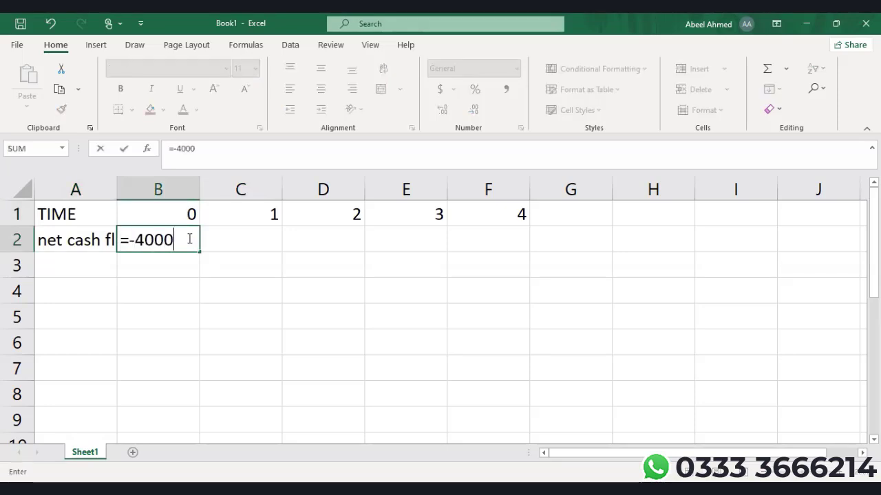
left_click(246, 236)
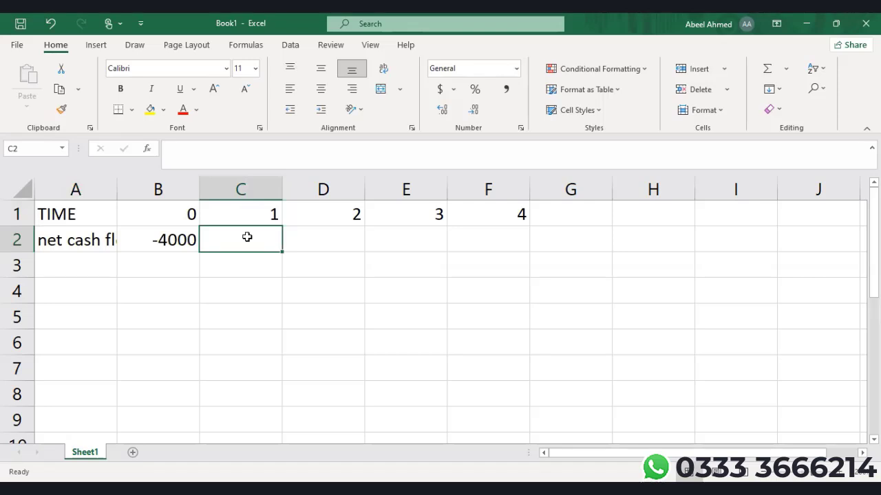
type("=587")
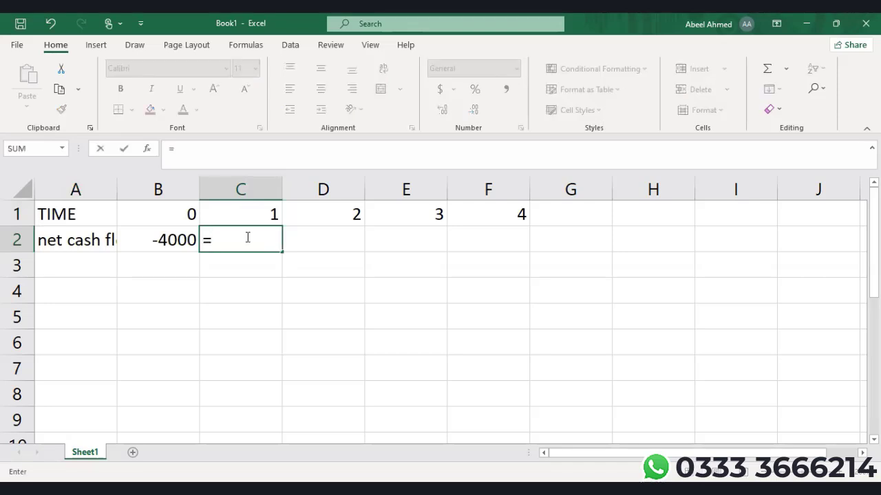
left_click(311, 243)
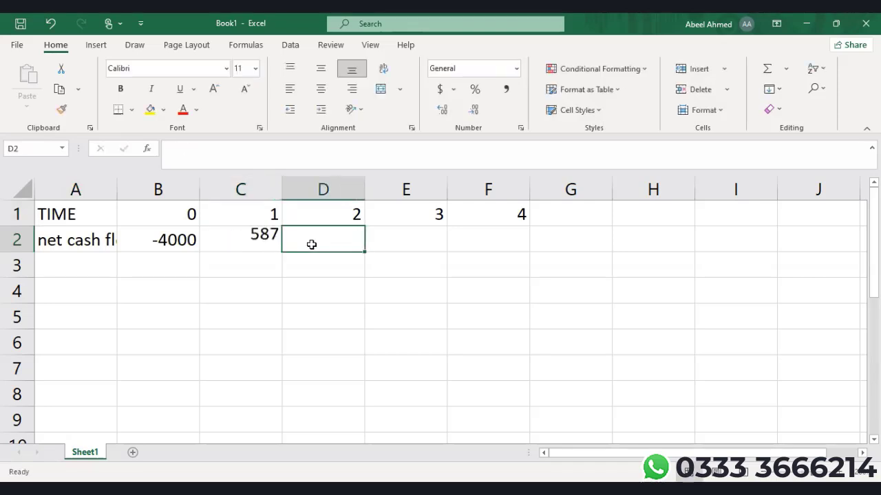
type("=")
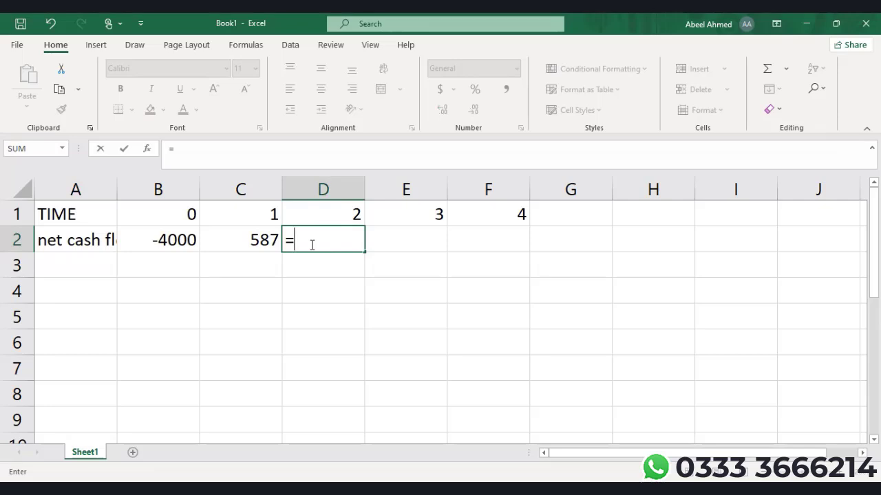
type("5640")
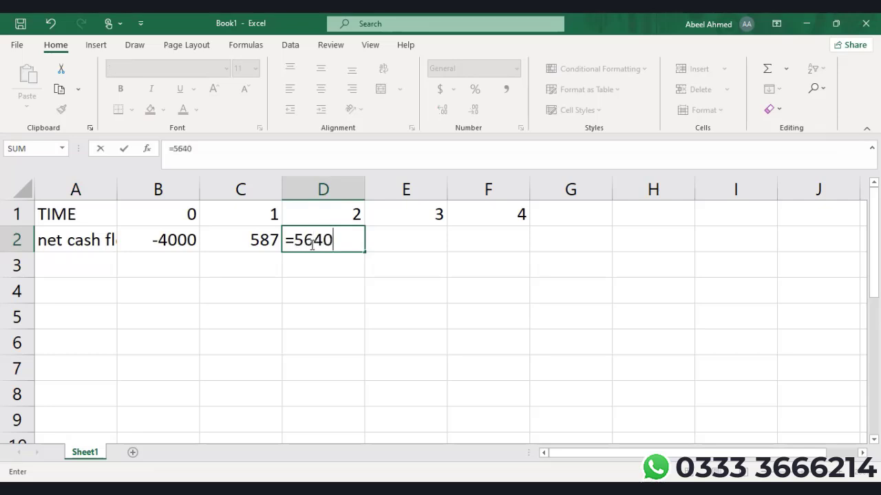
- Enter the net cash flows for periods 3 and 4 as formulas: =9780 in E2 and =6289 in F2
left_click(391, 238)
type("=")
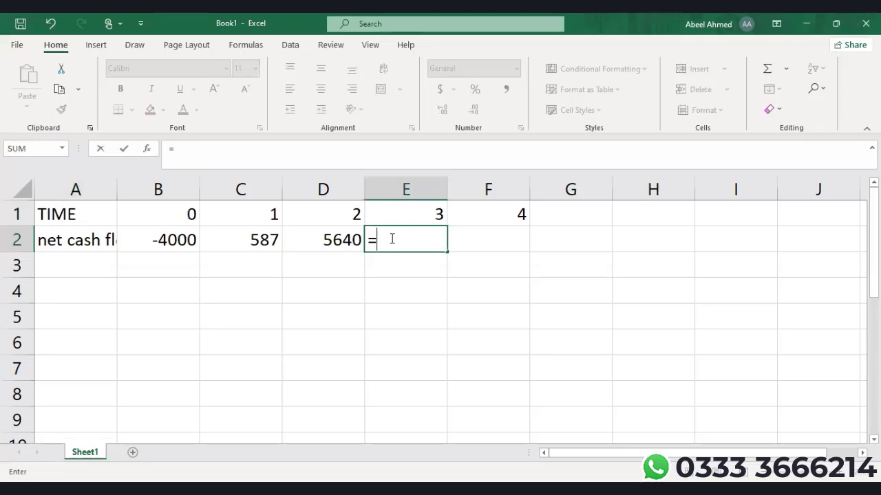
type("97")
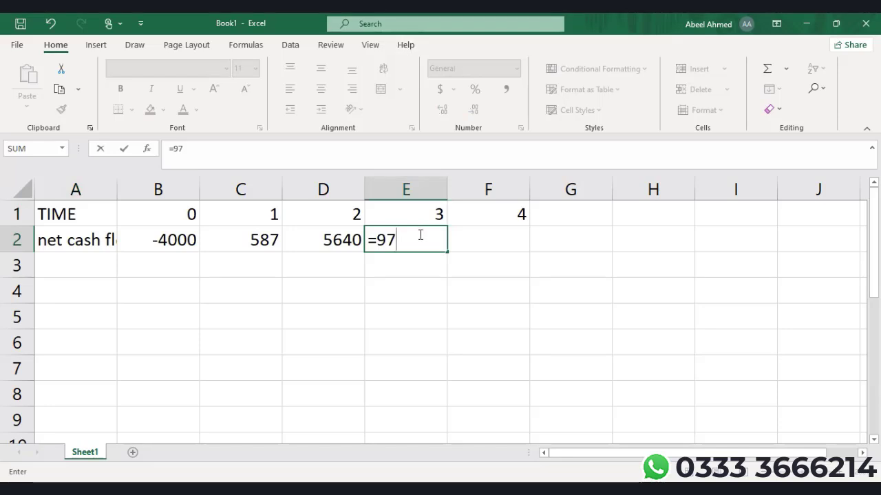
type("80")
left_click(487, 239)
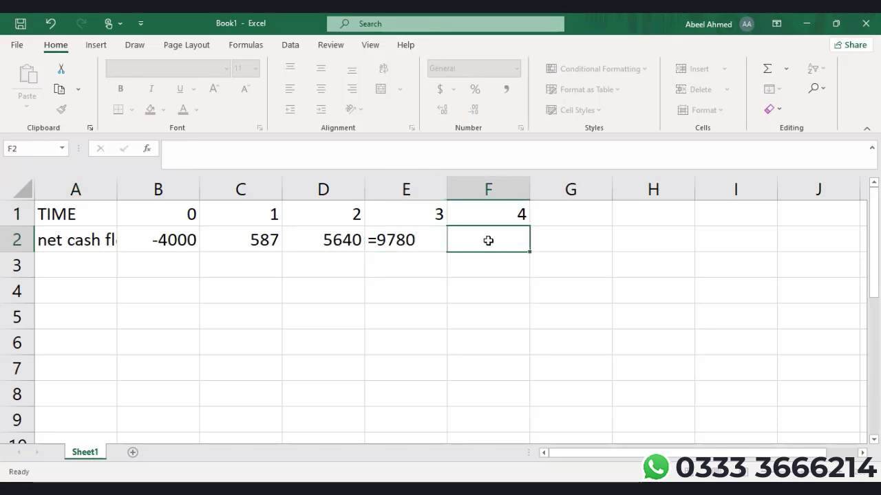
type("=")
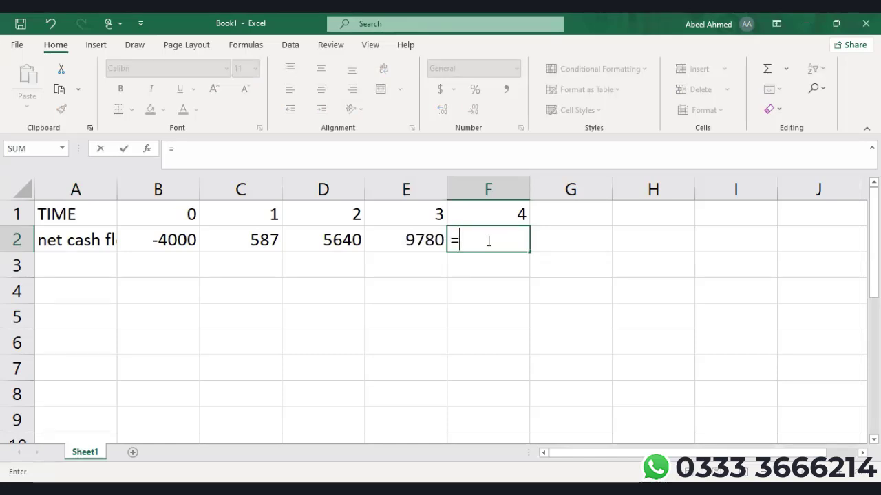
type("6")
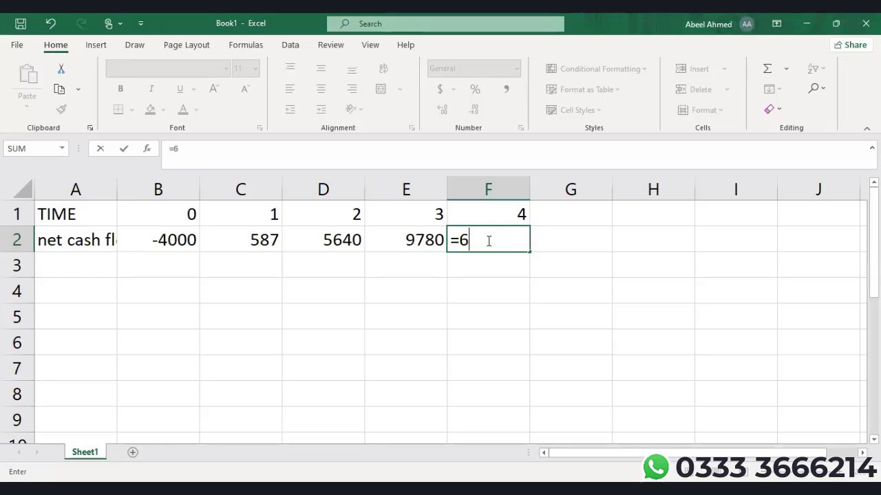
type("289")
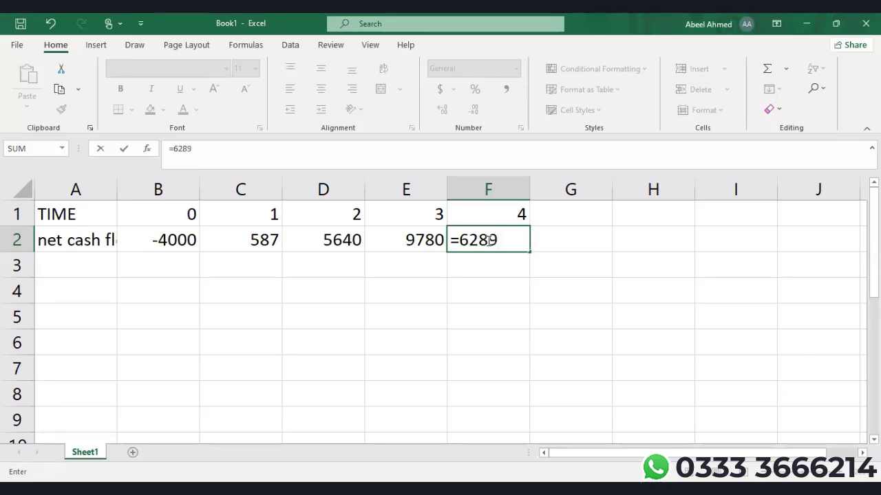
- Add a "cost of capital" row with the label in A3 and the rate 12% in B3
left_click(88, 267)
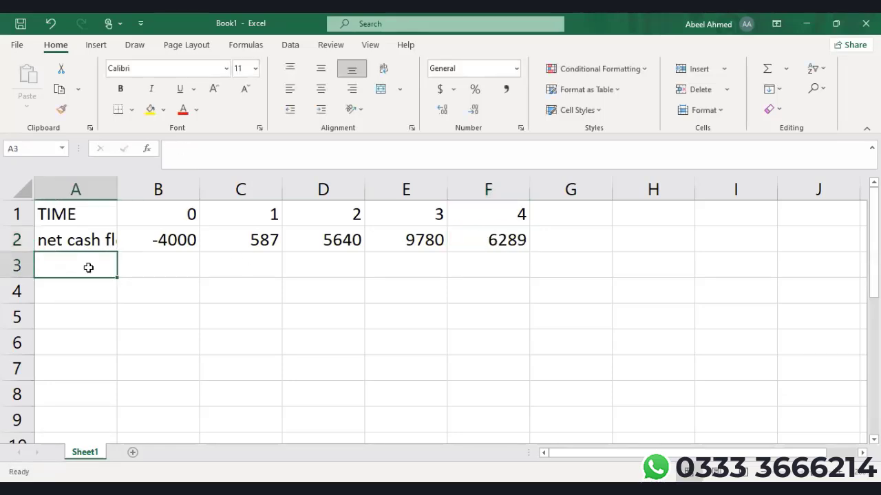
type("cost")
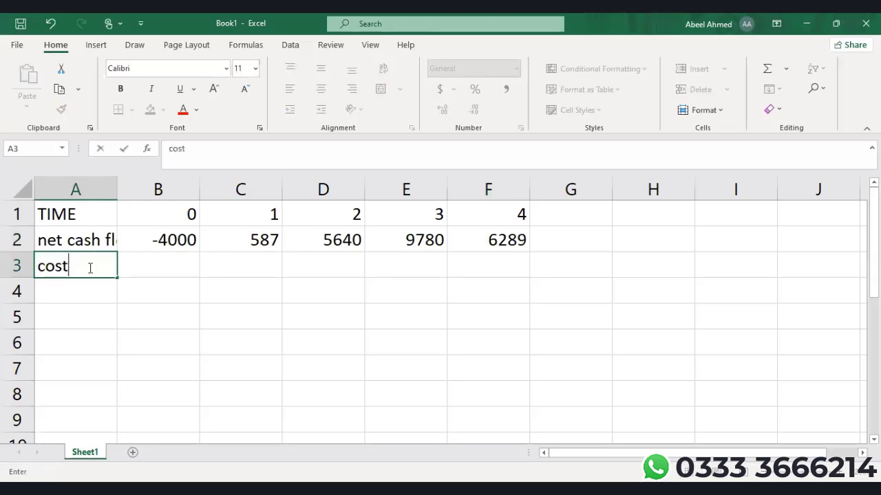
type(" of capital")
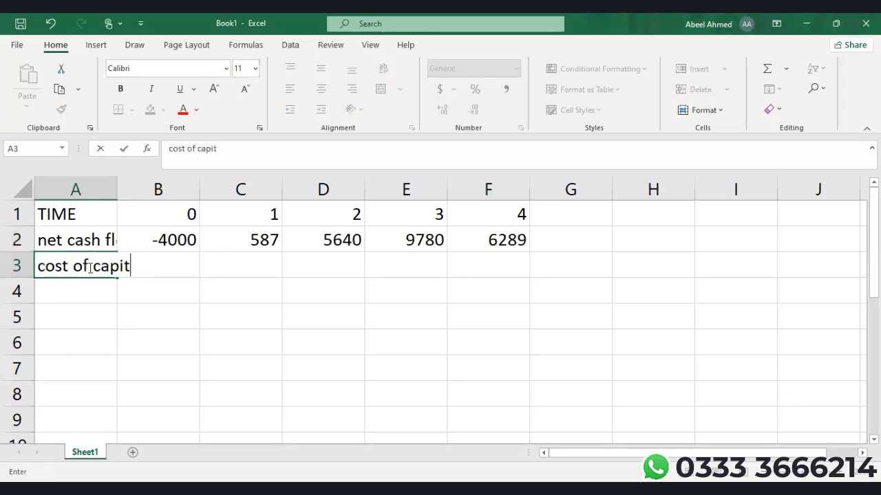
left_click(238, 264)
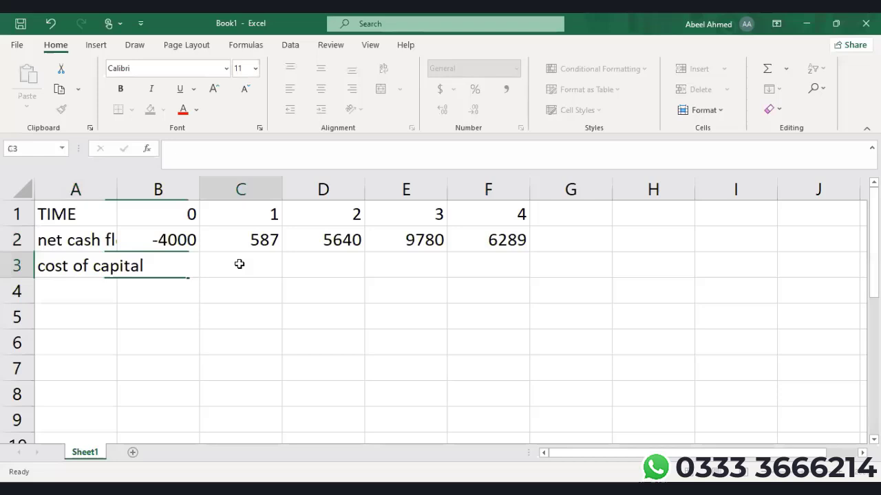
left_click(169, 265)
type("12%")
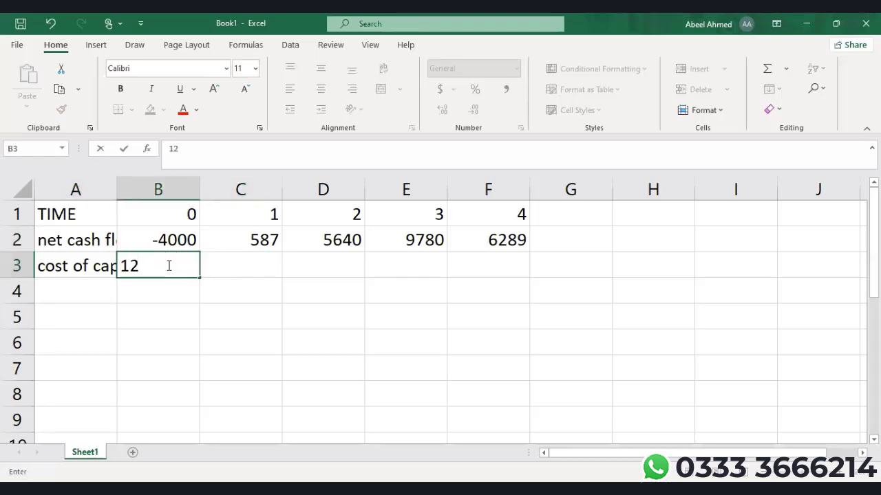
- Enter the row label NPV in cell A4, below the cost of capital
left_click(88, 289)
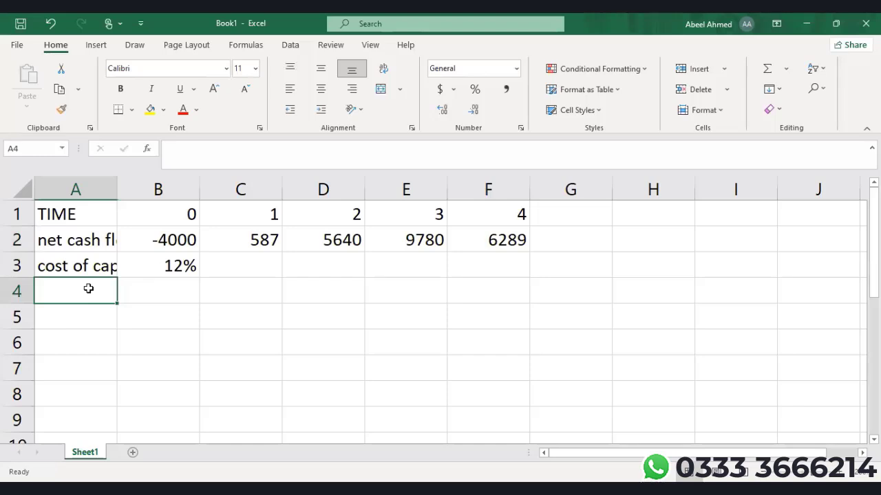
type("NPV")
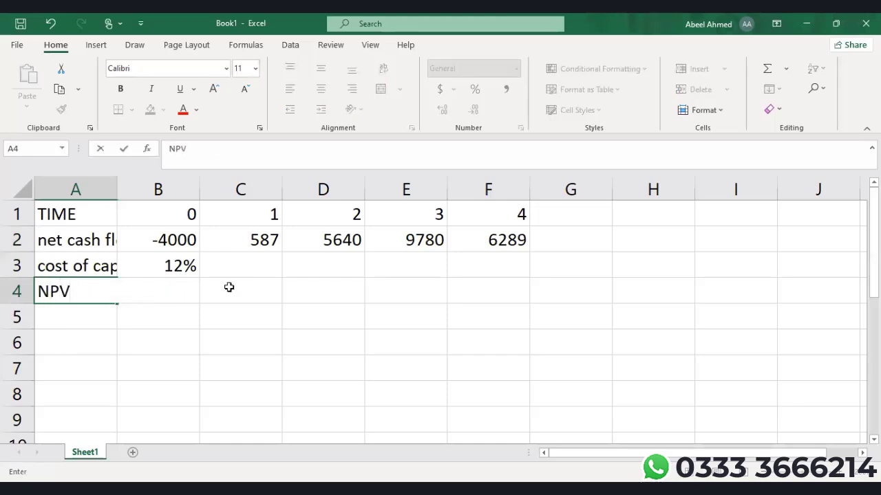
left_click(229, 287)
- Start an NPV formula in B4 with the cost of capital in B3 as its rate
left_click(172, 286)
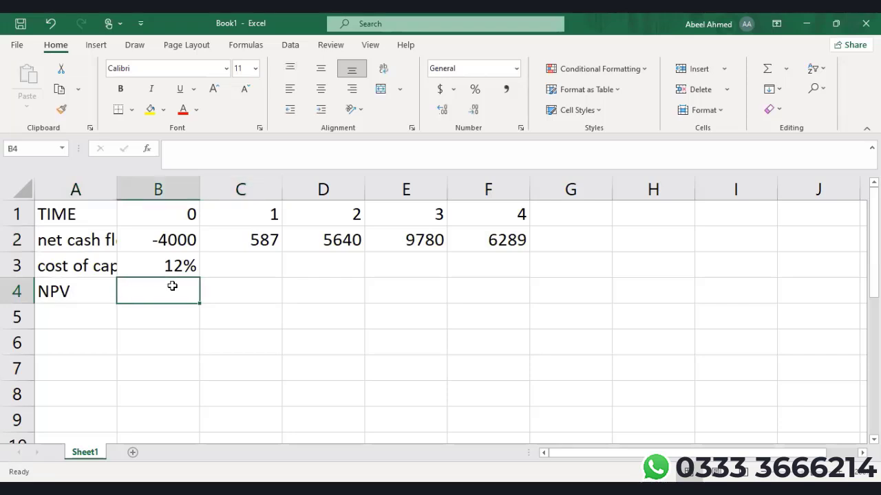
type("=N")
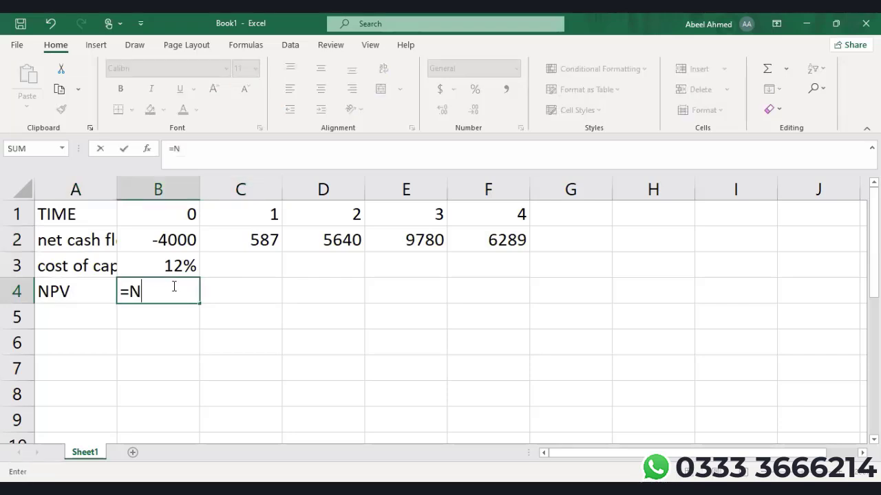
type("P")
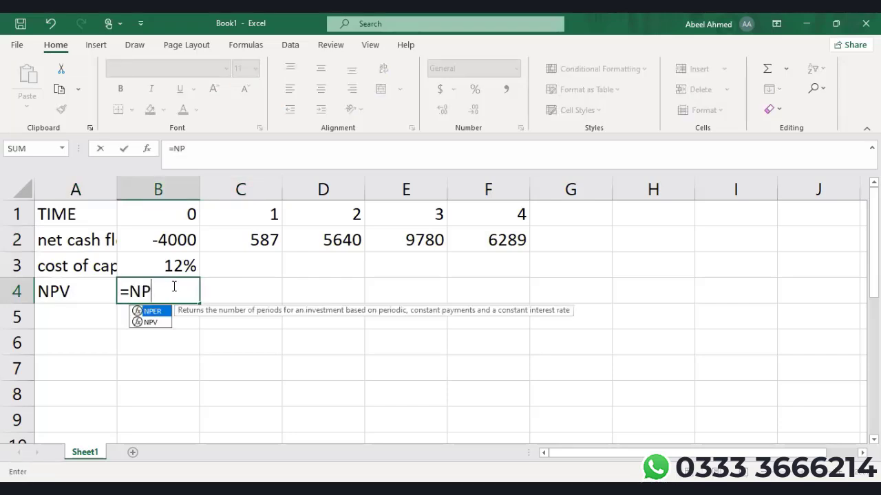
double_click(152, 322)
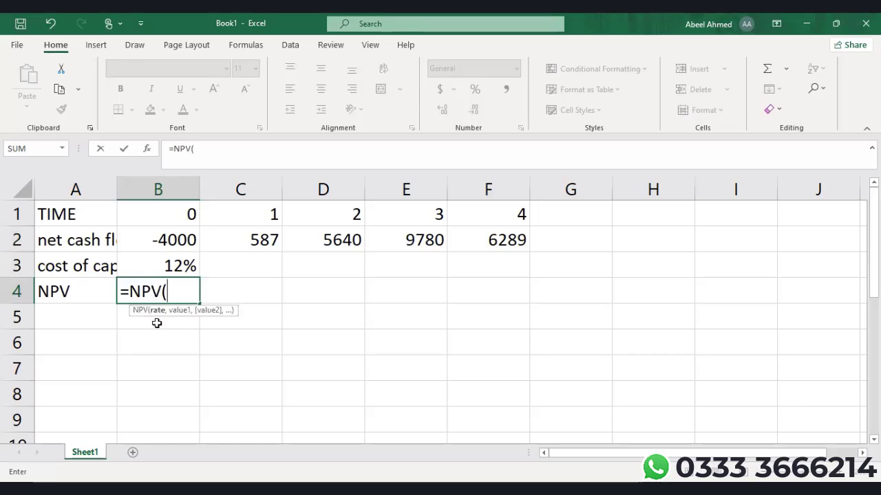
left_click(150, 265)
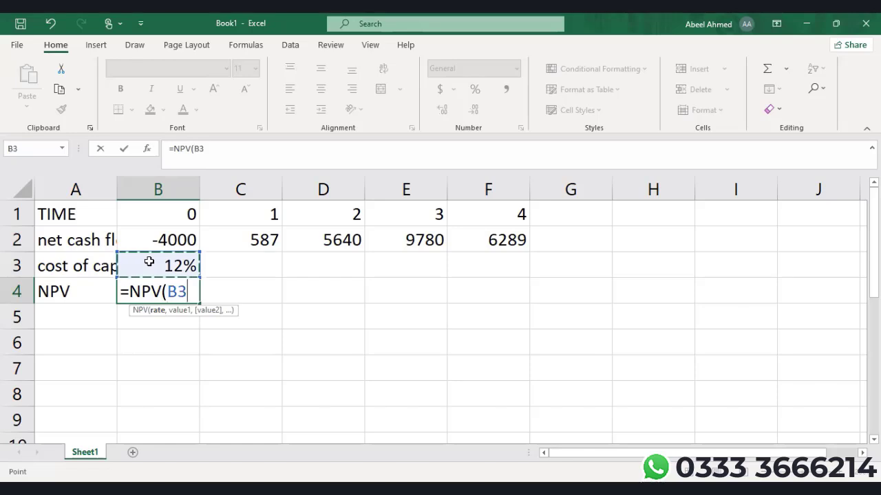
type(".")
key("BackSpace")
type("/")
key("BackSpace")
type(",")
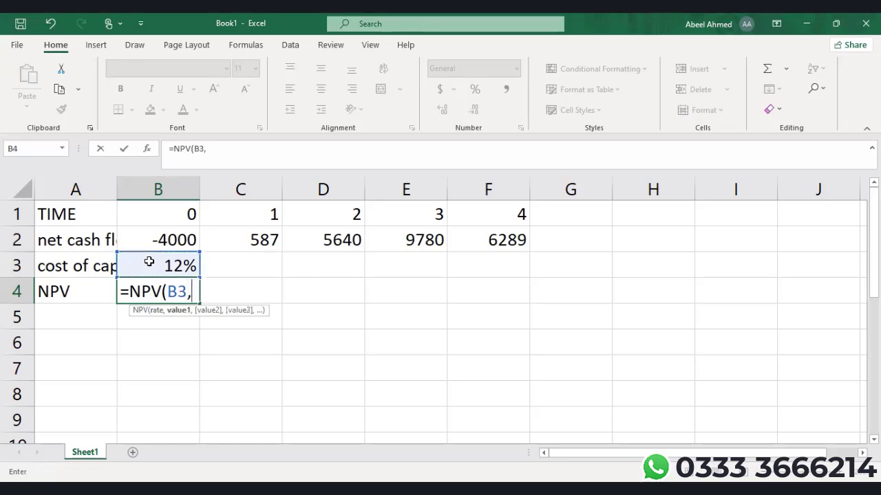
- Complete the B4 formula with the cash flows of periods 1 to 4 and the initial outlay: =NPV(B3,C2:F2)+B2
left_click(228, 241)
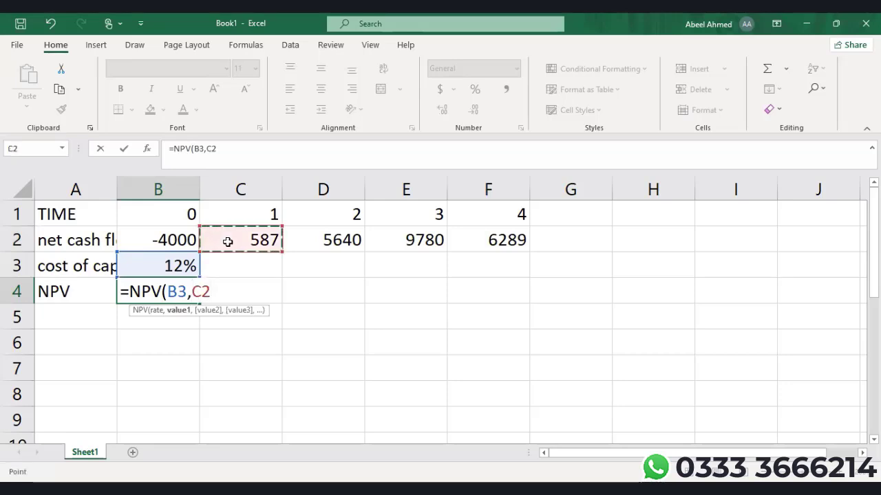
key("shift+Right")
key("shift+Right")
key("shift+Right")
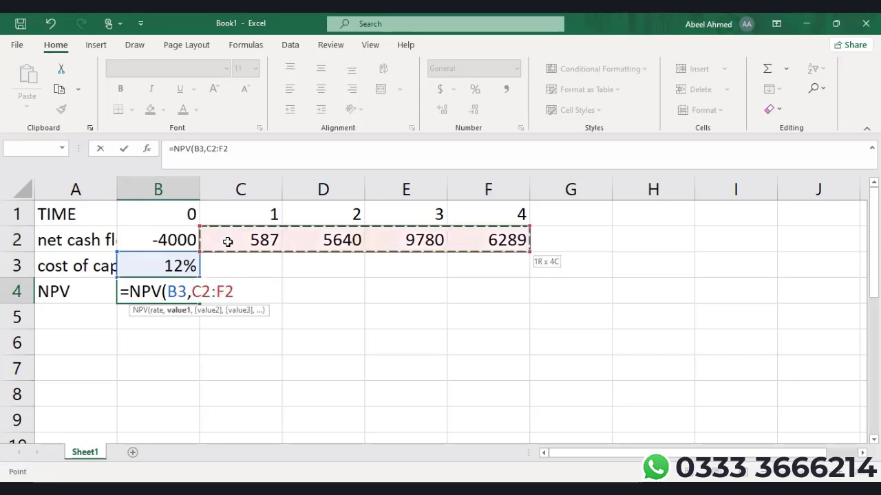
type("_")
key("BackSpace")
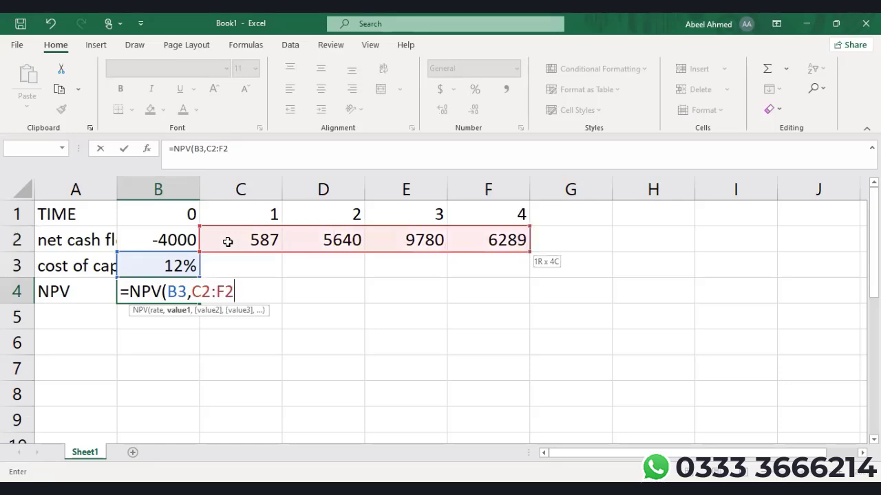
type(")")
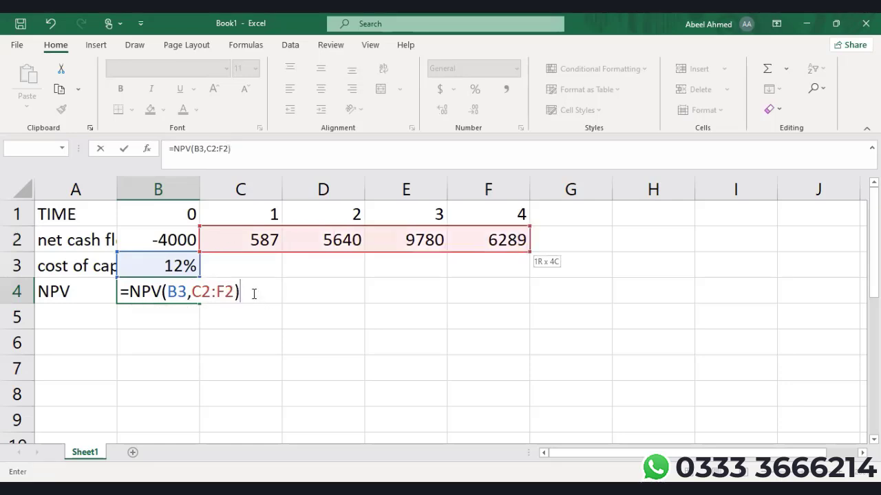
type("+")
left_click(172, 239)
key("Return")
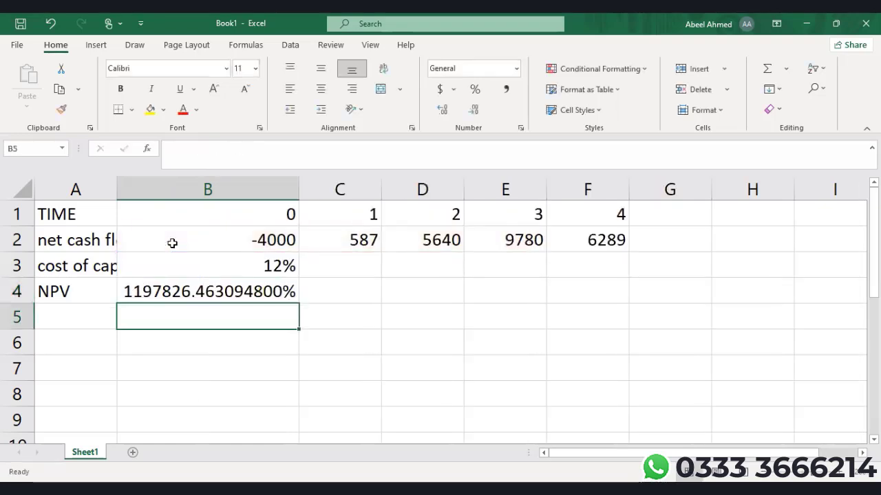
- Format the NPV result in B4 as Number
left_click(244, 292)
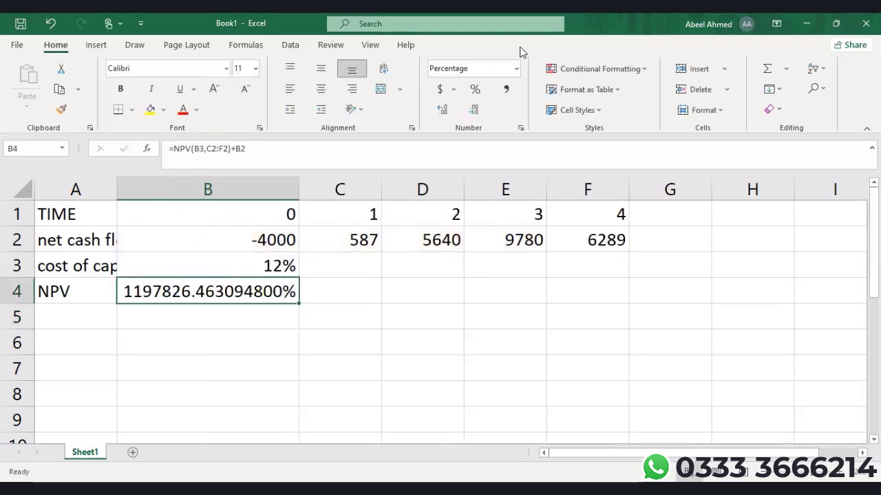
left_click(516, 69)
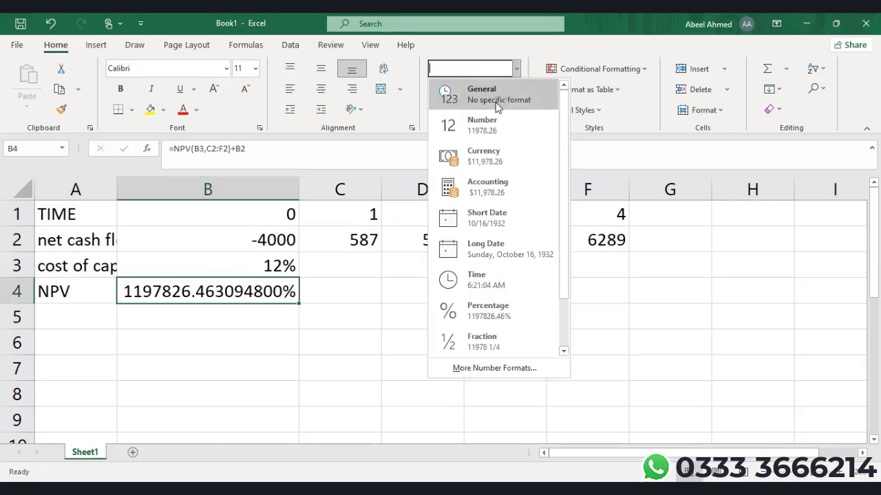
left_click(494, 127)
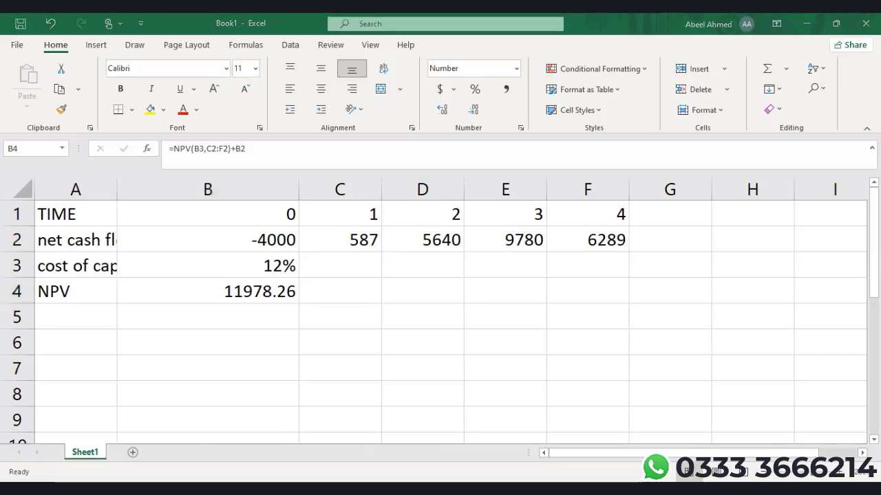
- Switch to the OneNote notes and handwrite the 12% discount factors 1, 0.893 and 0.797 for periods 0 to 2
key("alt+Tab")
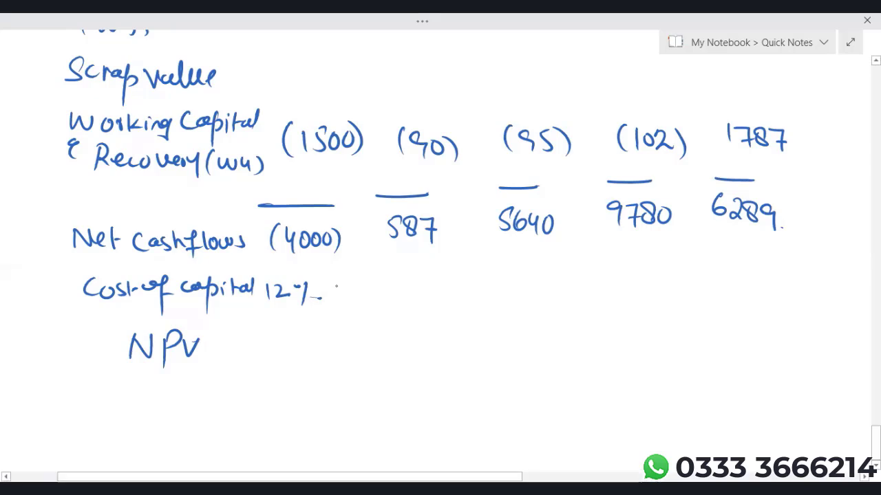
left_click_drag(334, 289, 341, 307)
left_click_drag(335, 307, 350, 307)
left_click_drag(407, 285, 456, 303)
left_click(418, 296)
left_click(522, 294)
mouse_move(514, 286)
left_mouse_down()
mouse_move(531, 301)
mouse_move(559, 304)
left_mouse_up()
- Handwrite the discount factors 0.712 and 0.636 for periods 3 and 4 in the cost of capital row
left_click_drag(624, 282, 663, 296)
left_click(635, 289)
left_click_drag(667, 284, 682, 295)
mouse_move(728, 277)
left_mouse_down()
mouse_move(721, 285)
mouse_move(728, 277)
mouse_move(748, 288)
left_mouse_up()
left_click(741, 287)
mouse_move(765, 279)
left_mouse_down()
mouse_move(757, 295)
mouse_move(774, 295)
left_mouse_up()
- Rule off the first two columns in the NPV row and write the present values (4000) and 524 beneath
left_click_drag(269, 344, 363, 347)
left_click(289, 375)
mouse_move(282, 365)
left_mouse_down()
mouse_move(267, 404)
mouse_move(303, 406)
mouse_move(314, 386)
left_mouse_up()
mouse_move(328, 384)
left_mouse_down()
mouse_move(338, 385)
mouse_move(350, 407)
left_mouse_up()
left_click(468, 348)
left_click_drag(403, 347, 473, 348)
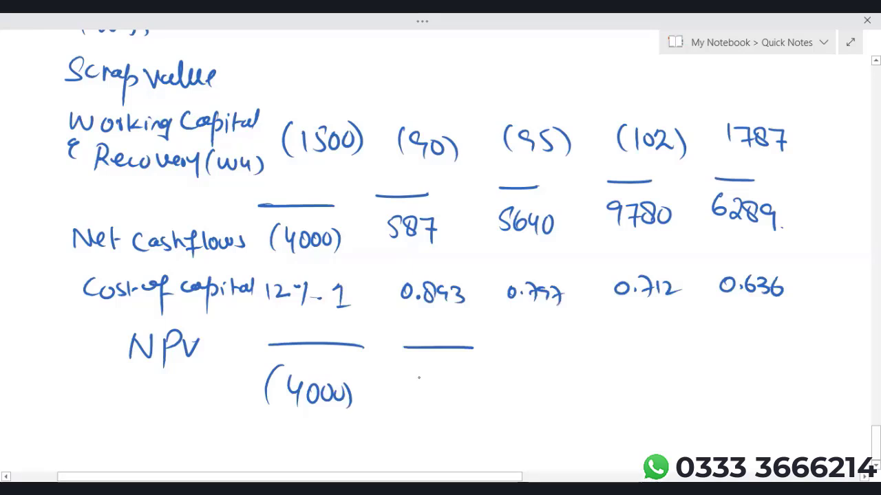
left_click_drag(417, 372, 415, 391)
left_click_drag(421, 370, 468, 389)
left_click_drag(464, 386, 464, 407)
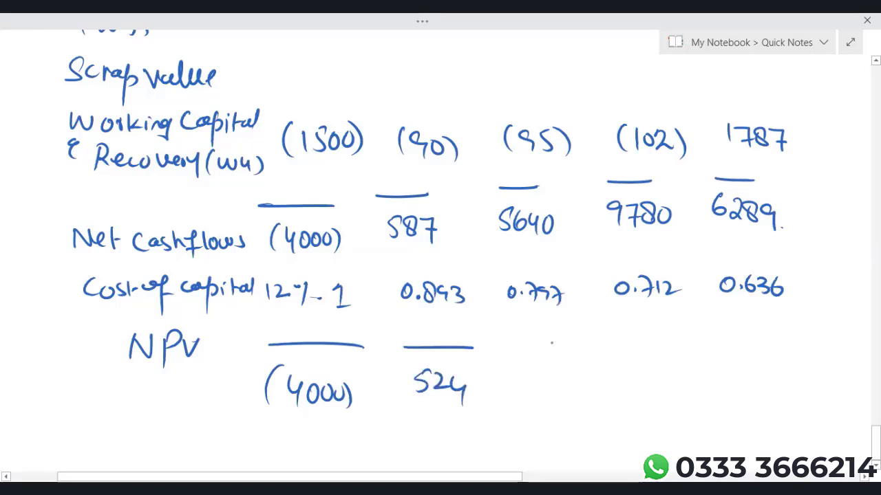
- Rule off the columns for periods 2 to 4 and write the present values 4495, 6963 and 4000 beneath
left_click_drag(513, 347, 568, 346)
mouse_move(513, 366)
left_mouse_down()
mouse_move(520, 389)
mouse_move(537, 395)
left_mouse_up()
left_click_drag(549, 371, 554, 392)
mouse_move(559, 375)
left_mouse_down()
mouse_move(568, 394)
mouse_move(574, 371)
left_mouse_up()
left_click_drag(616, 340, 675, 343)
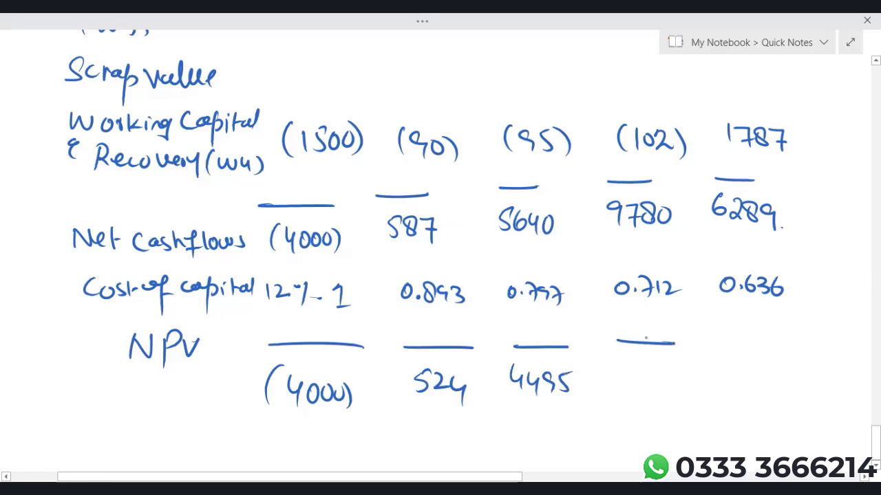
mouse_move(631, 365)
left_mouse_down()
mouse_move(618, 375)
mouse_move(647, 389)
mouse_move(665, 384)
left_mouse_up()
left_click_drag(720, 338, 781, 340)
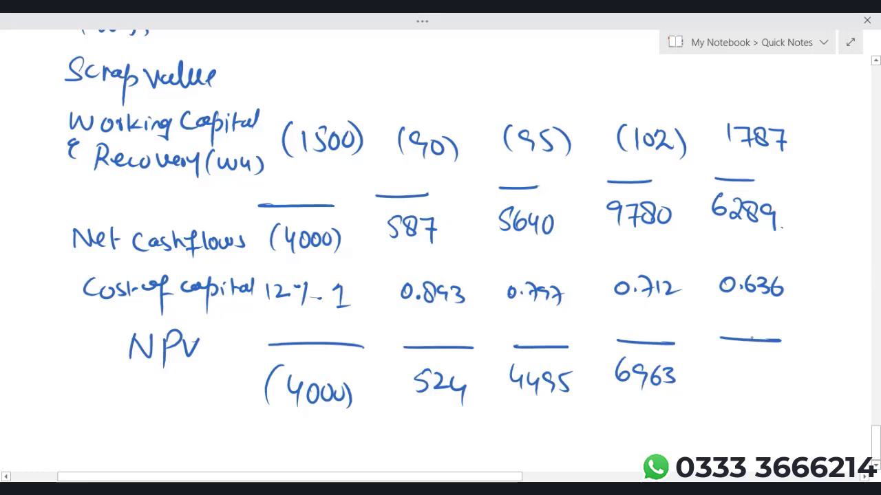
mouse_move(727, 361)
left_mouse_down()
mouse_move(742, 373)
mouse_move(737, 389)
left_mouse_up()
left_click_drag(748, 365, 764, 370)
mouse_move(779, 368)
left_mouse_down()
mouse_move(774, 385)
mouse_move(780, 369)
left_mouse_up()
- Write the final result "NPV = + 11982" below the present values, with a box around the amount
scroll(441, 241, "down", 3)
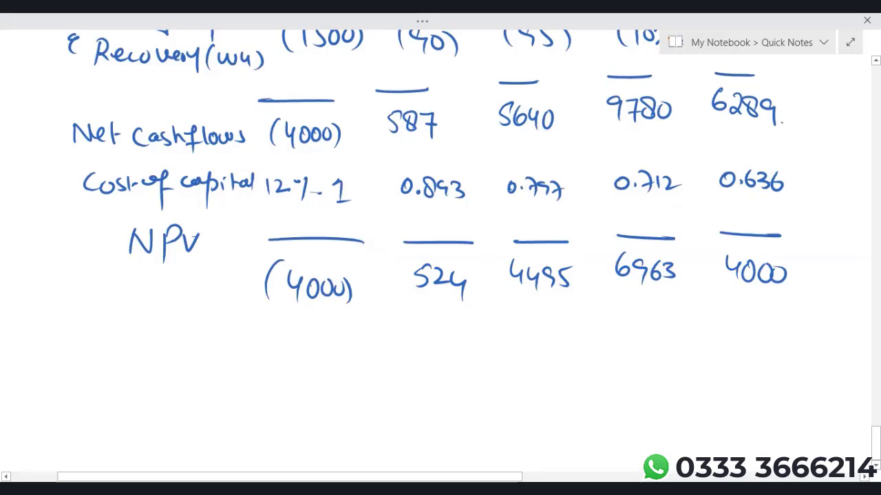
left_click_drag(242, 394, 267, 365)
mouse_move(278, 370)
left_mouse_down()
mouse_move(278, 399)
mouse_move(280, 383)
left_mouse_up()
mouse_move(296, 365)
left_mouse_down()
mouse_move(307, 390)
mouse_move(336, 387)
left_mouse_up()
mouse_move(395, 381)
left_mouse_down()
mouse_move(423, 381)
mouse_move(410, 404)
left_mouse_up()
mouse_move(375, 361)
left_mouse_down()
mouse_move(377, 408)
mouse_move(411, 415)
left_mouse_up()
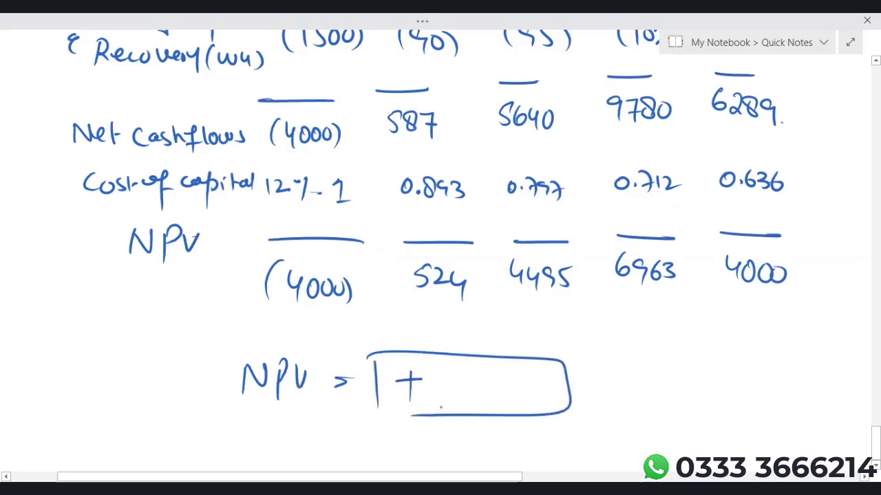
left_click_drag(461, 371, 463, 401)
mouse_move(471, 373)
left_mouse_down()
mouse_move(472, 401)
mouse_move(490, 404)
left_mouse_up()
left_click_drag(514, 373, 540, 396)
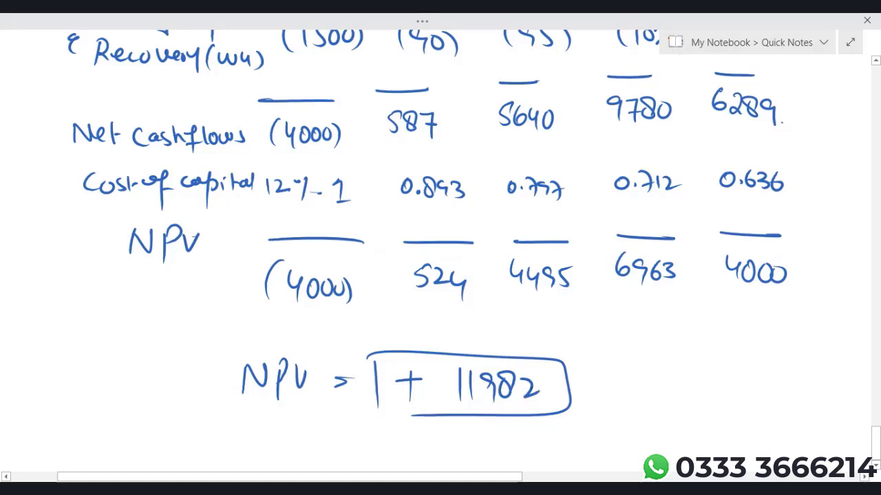